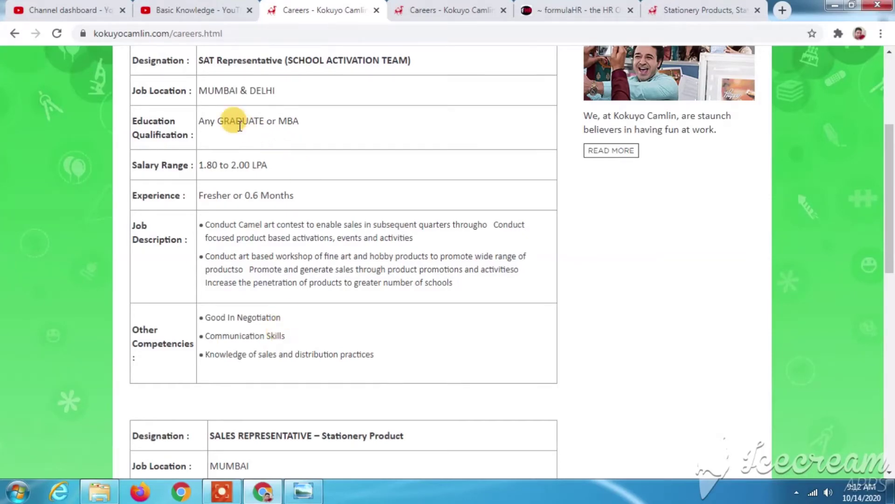
Review the SAT Representative and Sales Representative vacancies on the Careers page, including the details requested with the CV.
scroll(270, 194, down, 5)
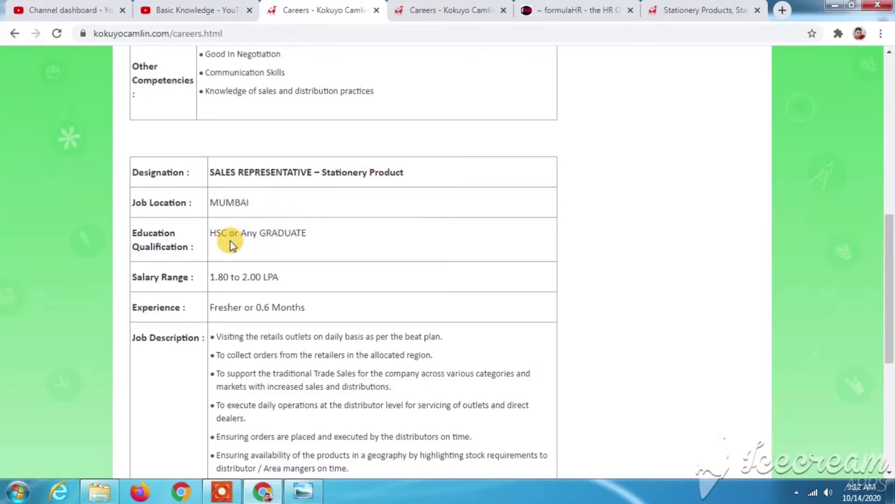
scroll(282, 234, down, 3)
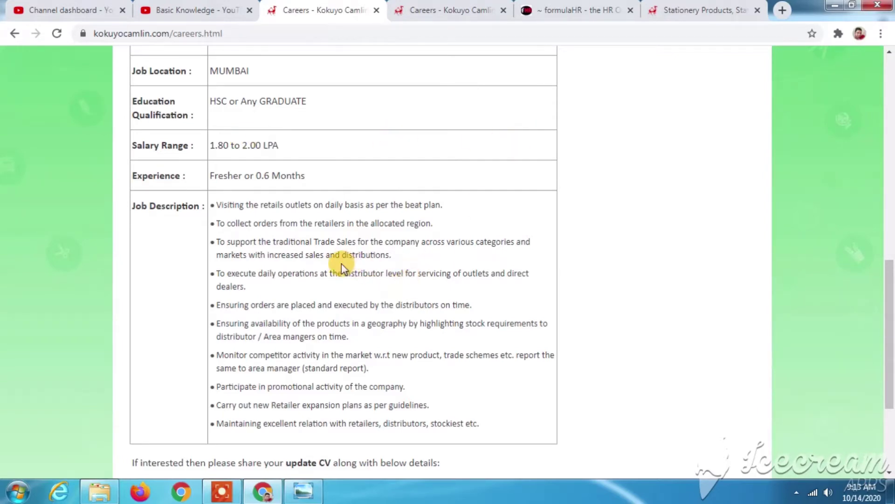
scroll(443, 373, down, 3)
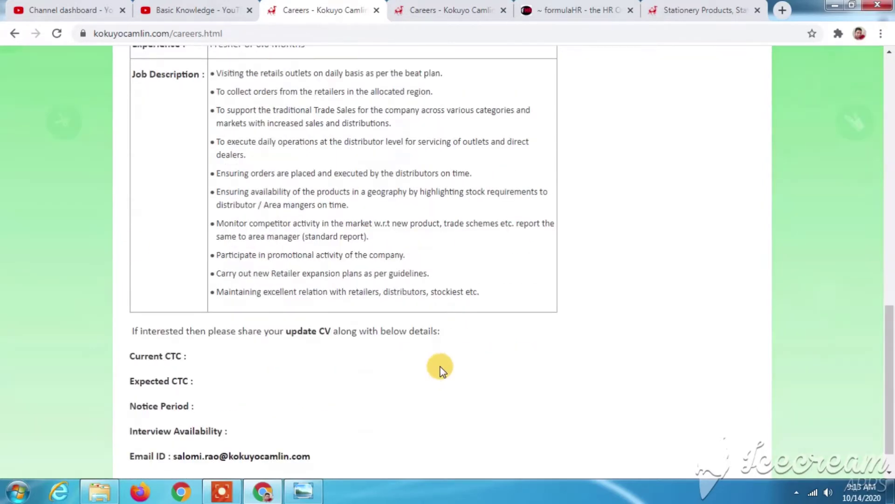
scroll(441, 363, up, 5)
scroll(438, 361, up, 10)
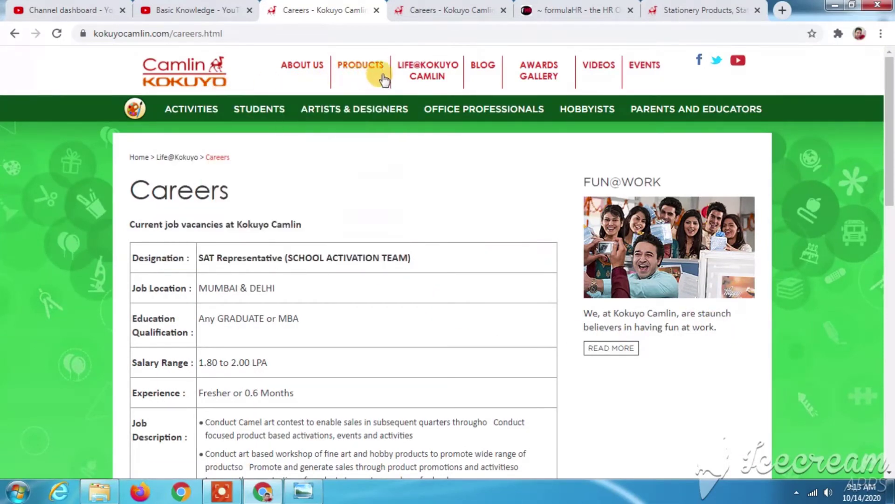
Open the Careers portal from the Life@Kokuyo Camlin section and display its General Openings.
mouse_move(413, 78)
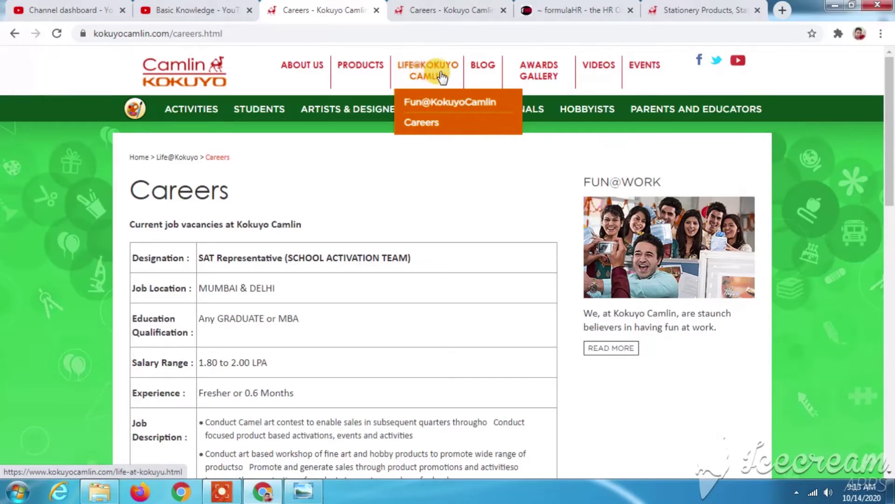
click(424, 124)
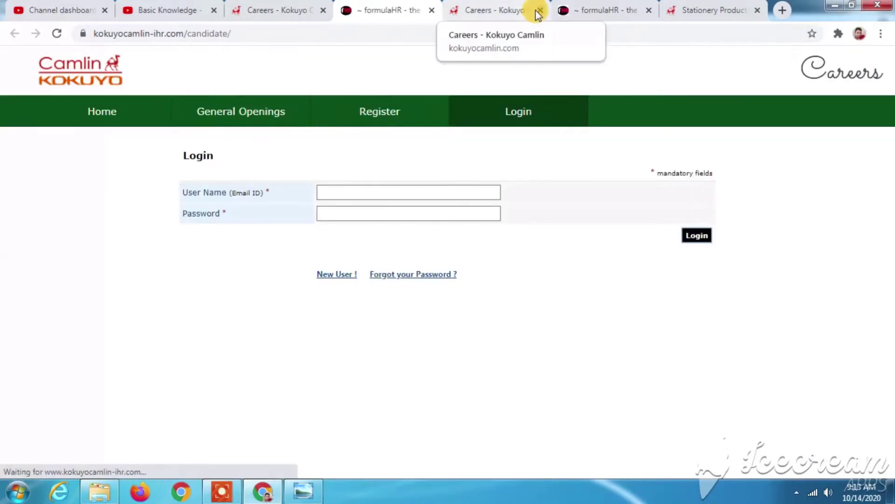
click(221, 114)
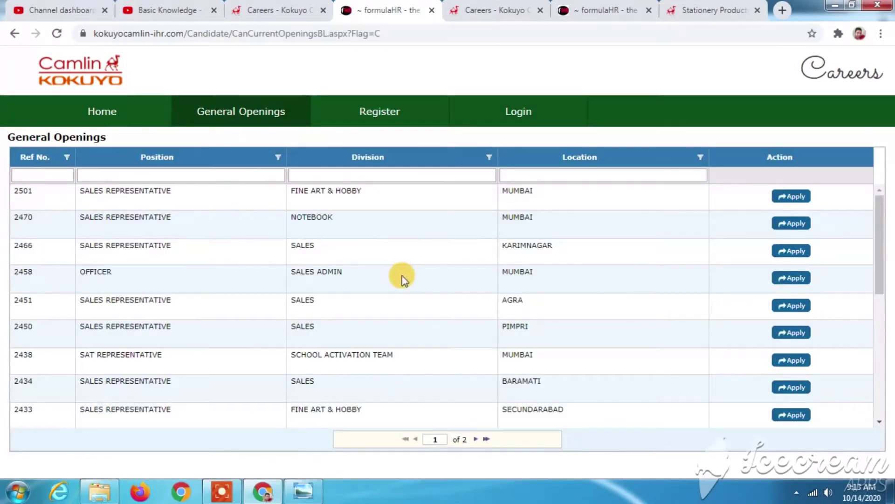
Examine the positions, divisions and locations listed on the first page of General Openings.
scroll(409, 249, down, 8)
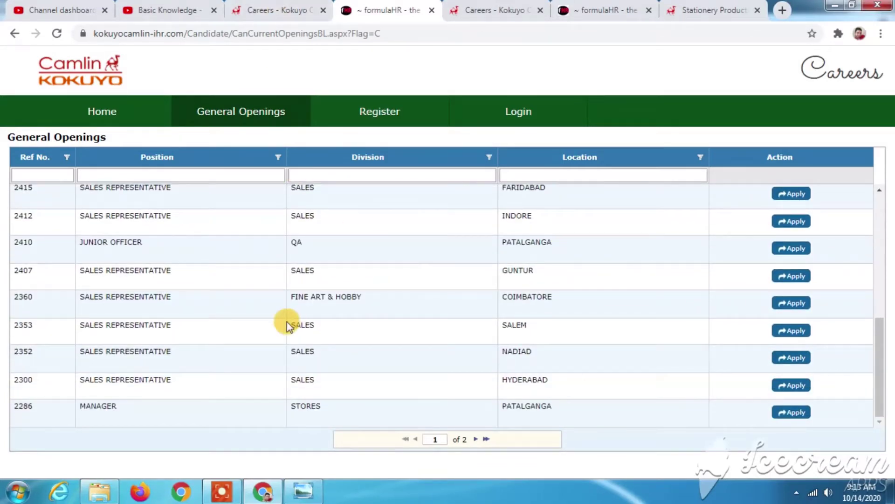
scroll(170, 273, up, 8)
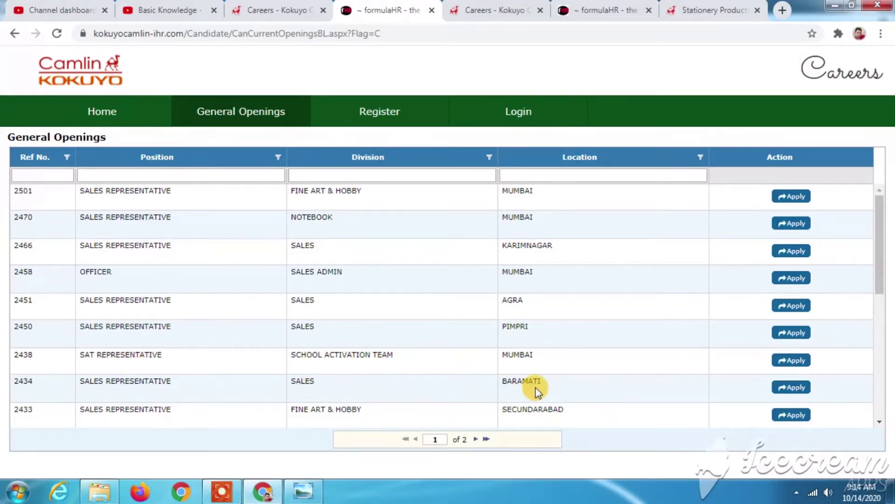
scroll(547, 387, down, 5)
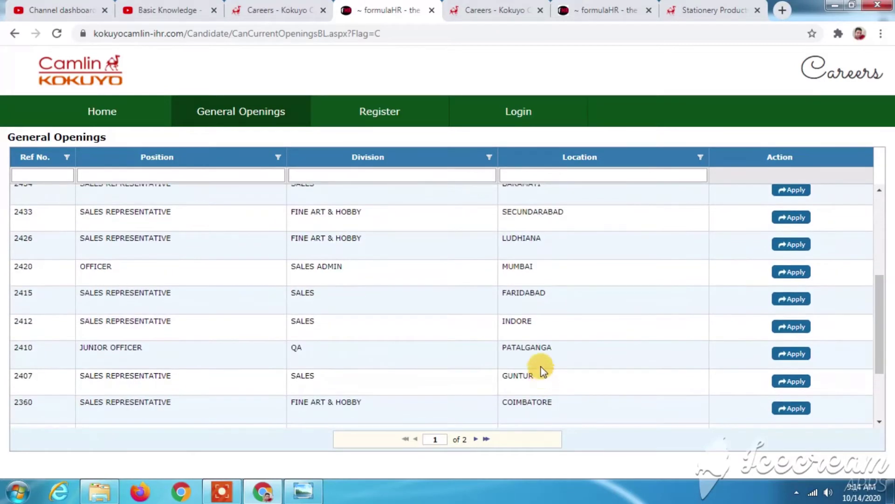
scroll(531, 359, down, 3)
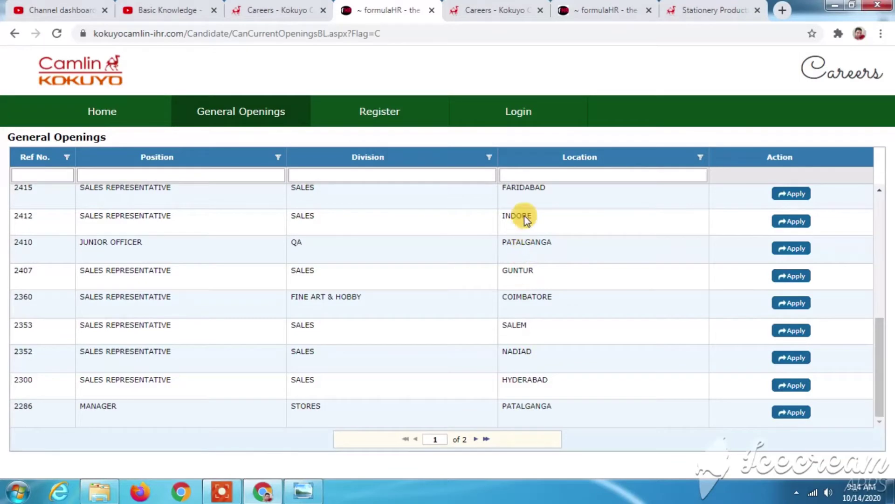
Apply for the Greater Noida Sales Representative opening on the second page, reviewing its job details, and start registering as a new user.
click(476, 440)
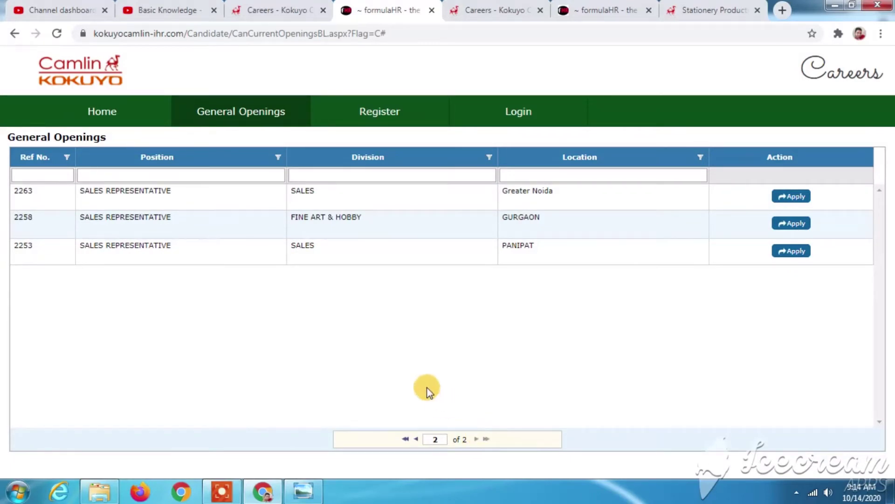
click(797, 198)
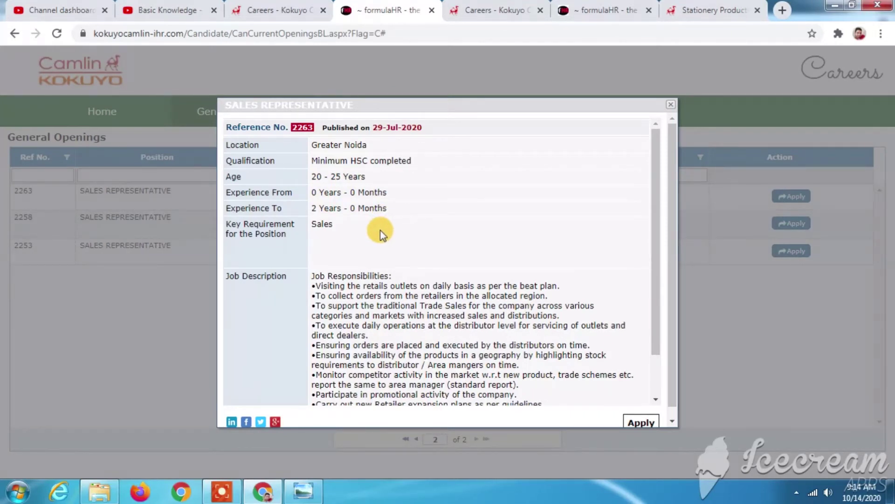
scroll(380, 233, down, 2)
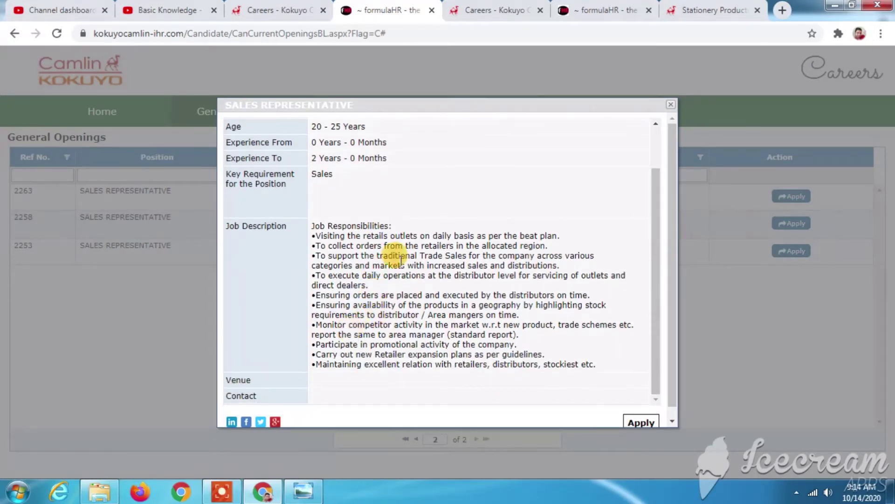
scroll(374, 269, up, 2)
scroll(373, 268, down, 2)
click(639, 420)
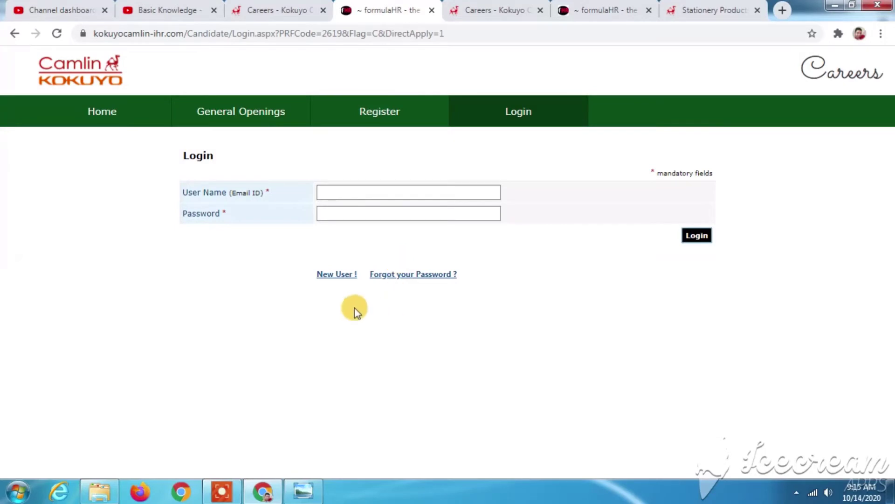
click(327, 274)
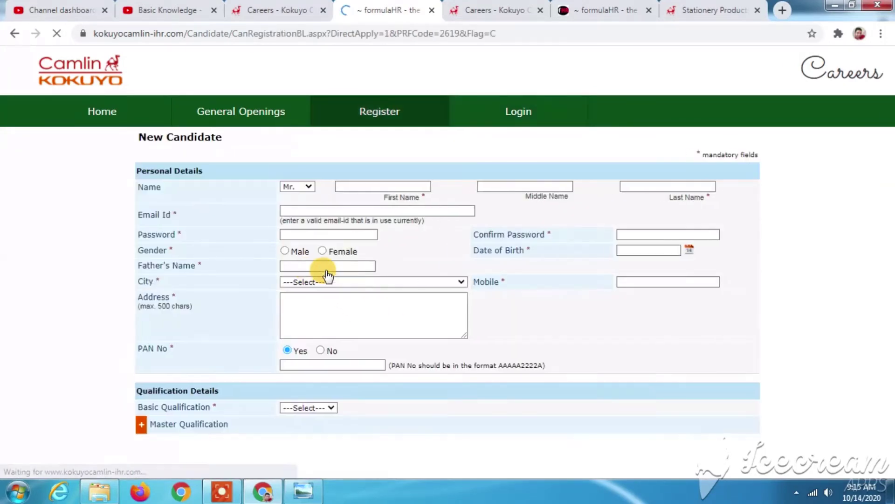
Go through the title options, the name fields and the password fields of the New Candidate form without filling them in.
click(296, 185)
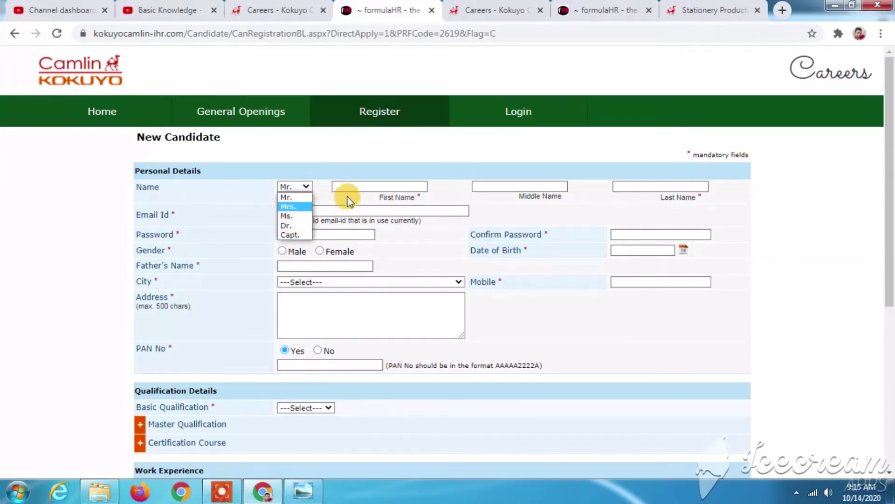
click(361, 185)
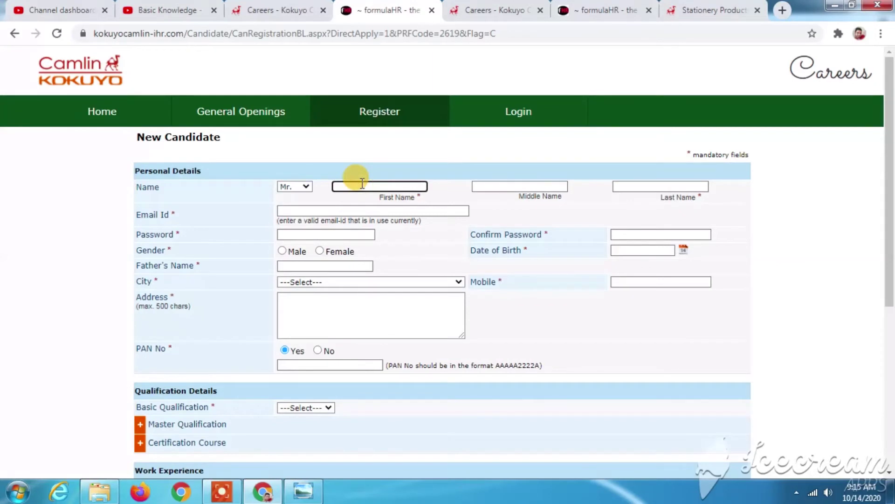
click(664, 185)
click(490, 185)
click(655, 186)
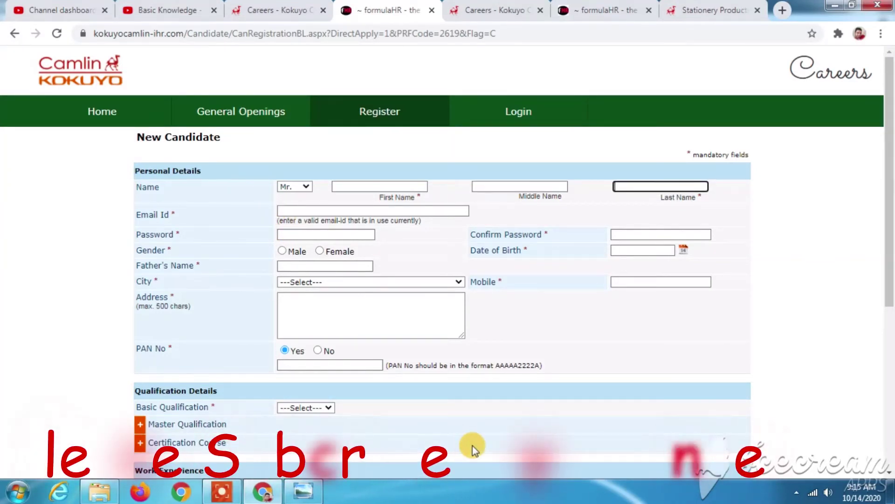
click(338, 232)
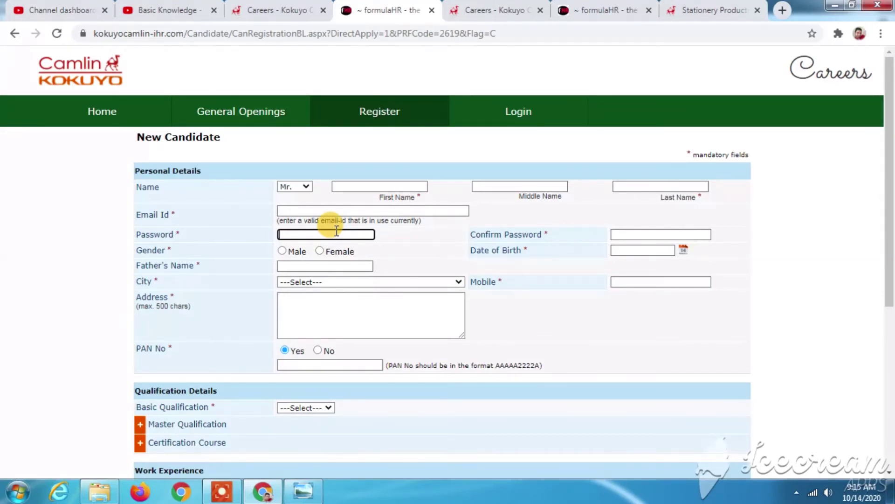
click(682, 232)
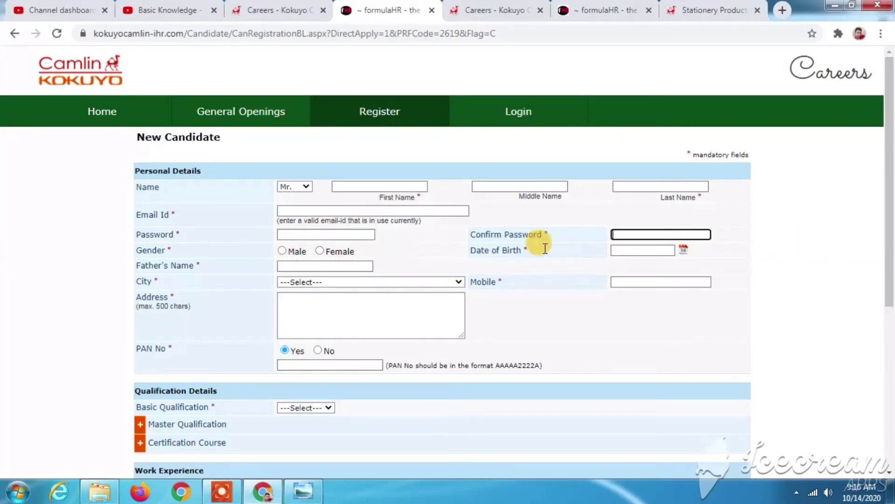
Look over the gender choice, the list of cities and the address field under Personal Details, leaving them blank.
click(294, 253)
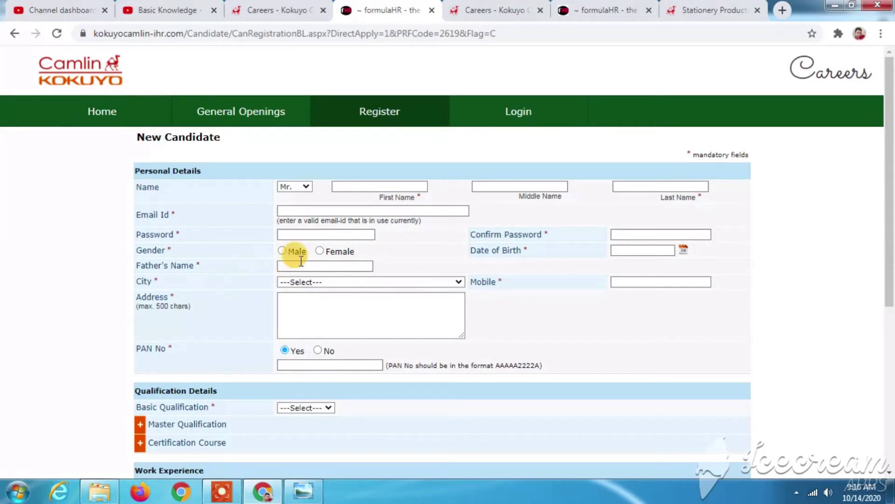
click(292, 284)
scroll(344, 420, down, 15)
scroll(345, 410, down, 12)
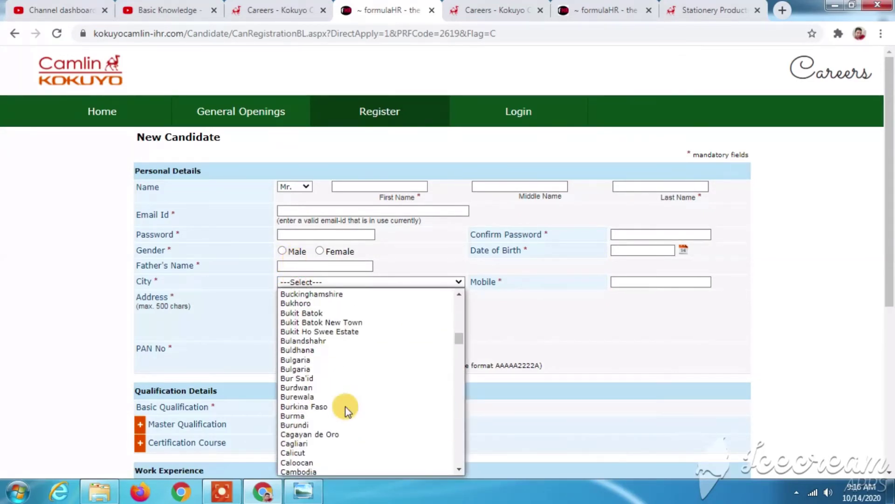
click(14, 322)
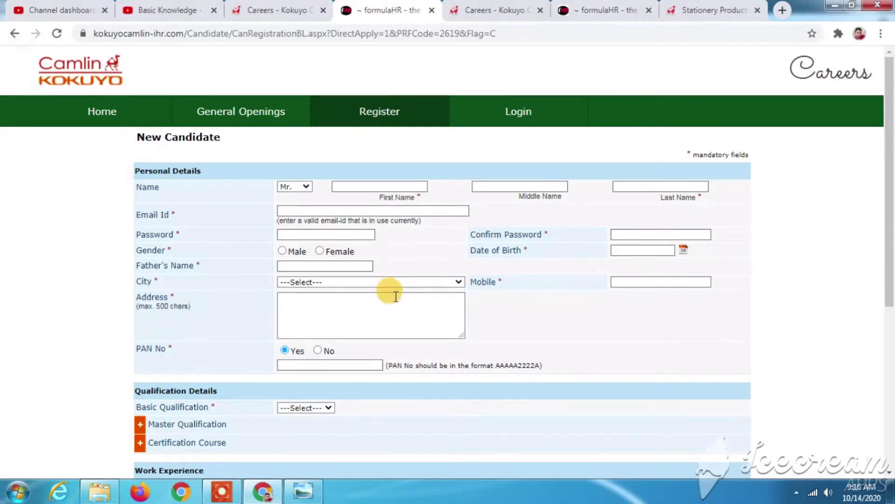
click(343, 315)
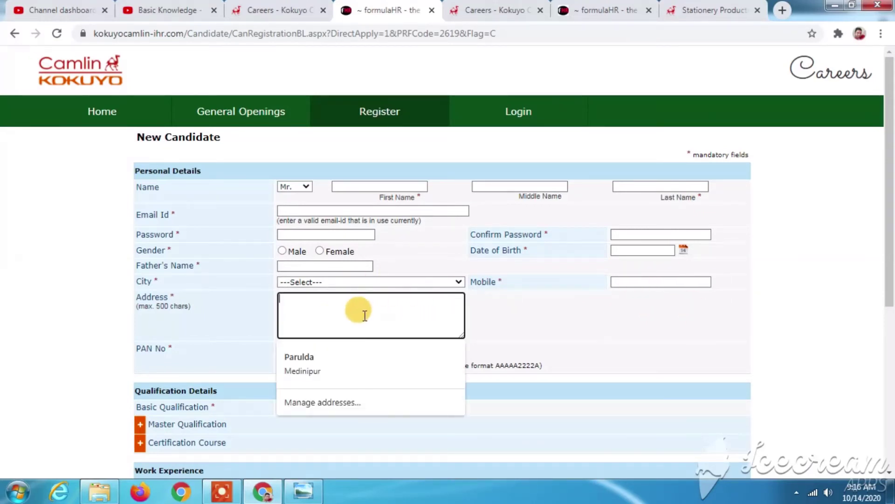
scroll(688, 296, down, 5)
scroll(758, 303, up, 1)
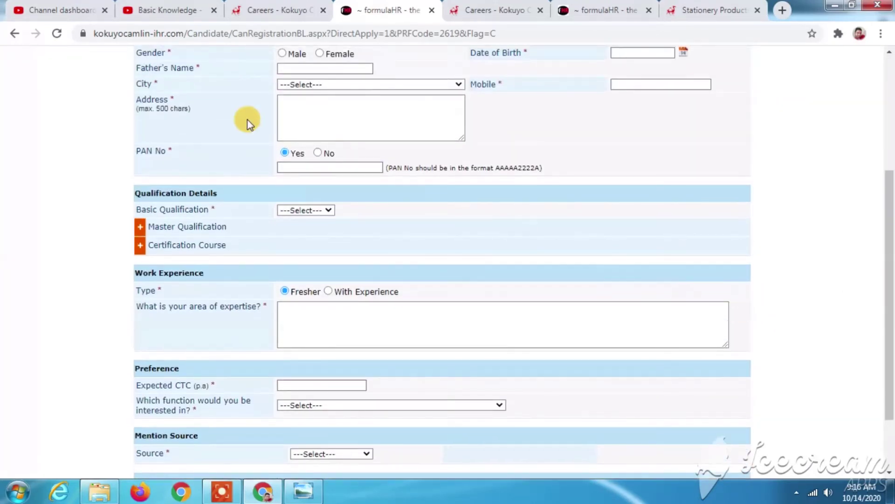
Set PAN No to No and choose HSC as the Basic Qualification.
click(316, 153)
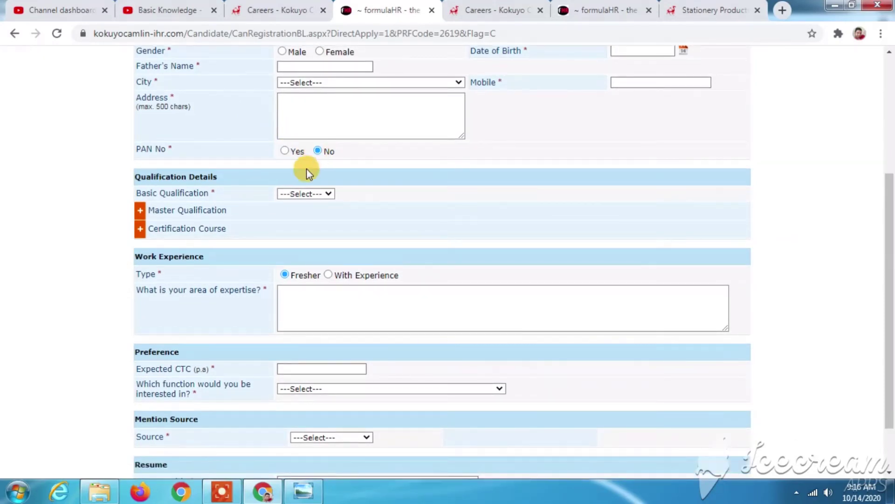
click(304, 195)
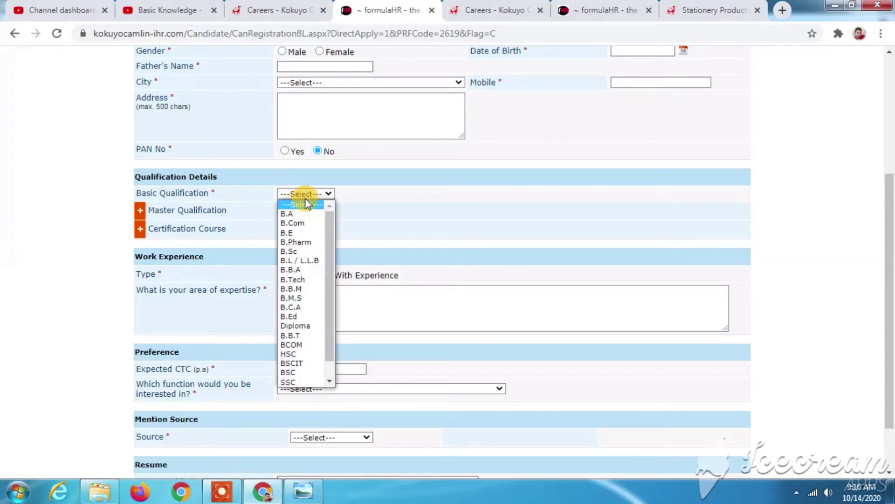
scroll(297, 362, down, 1)
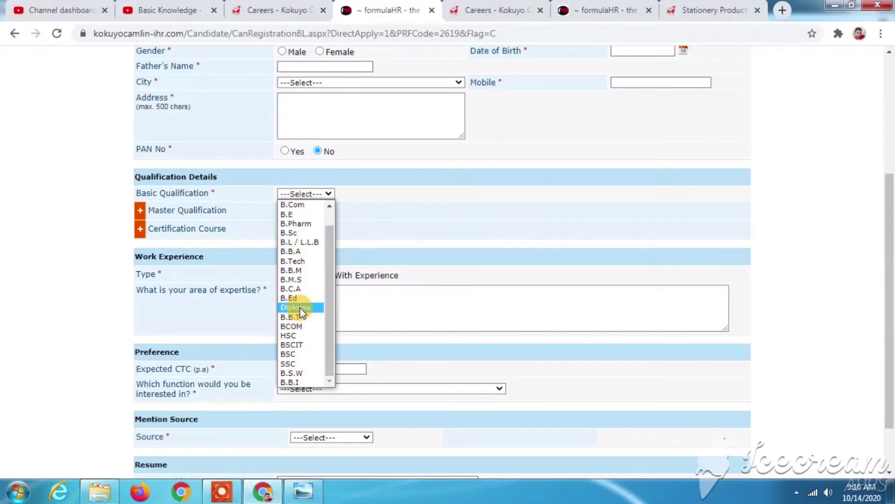
click(291, 335)
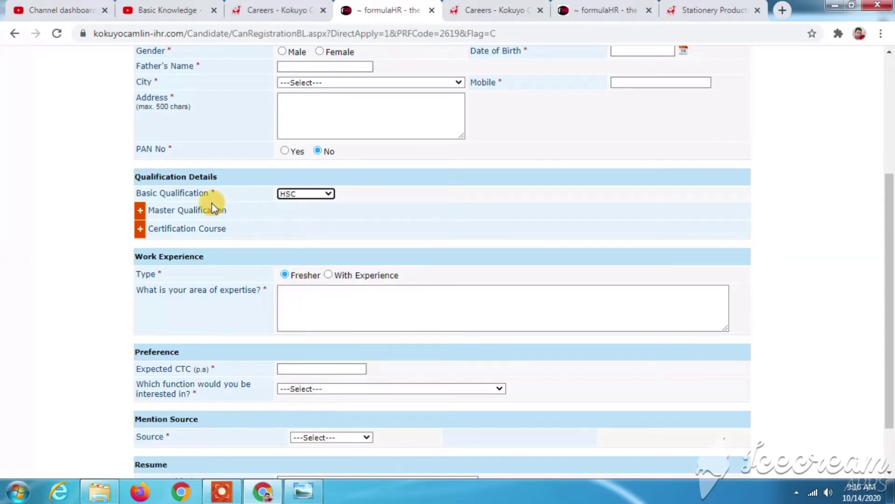
Inspect the expandable Master Qualification and Certification Course entries, then leave both collapsed.
click(139, 214)
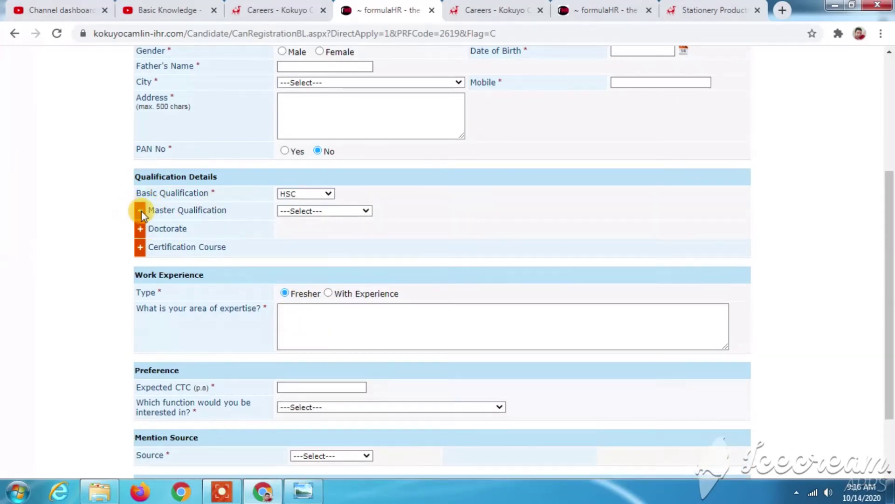
click(141, 212)
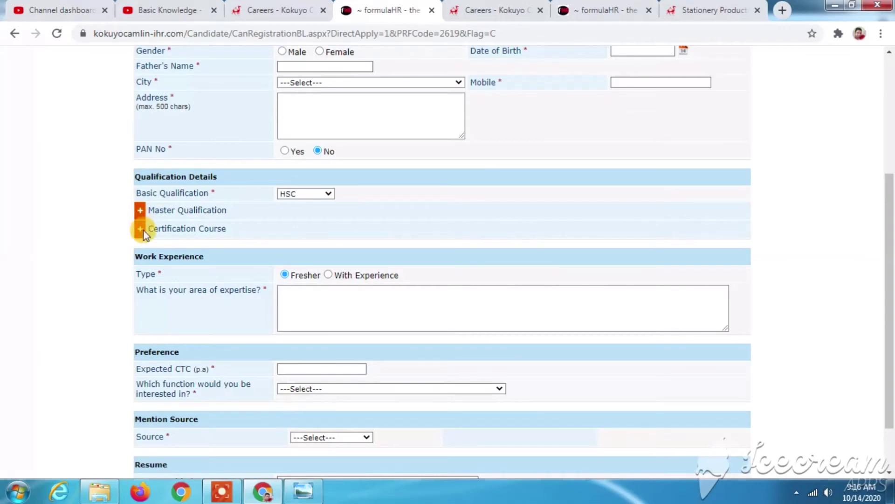
click(140, 231)
click(140, 230)
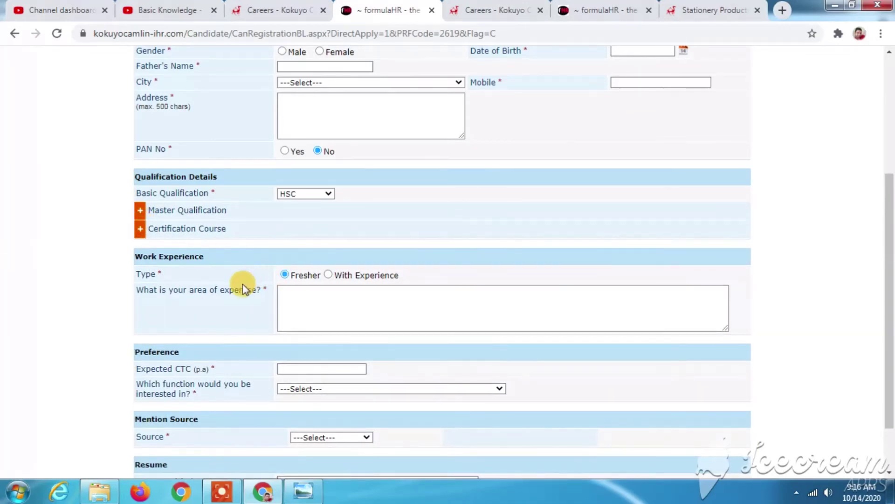
Set the Work Experience type to With Experience.
scroll(246, 282, down, 2)
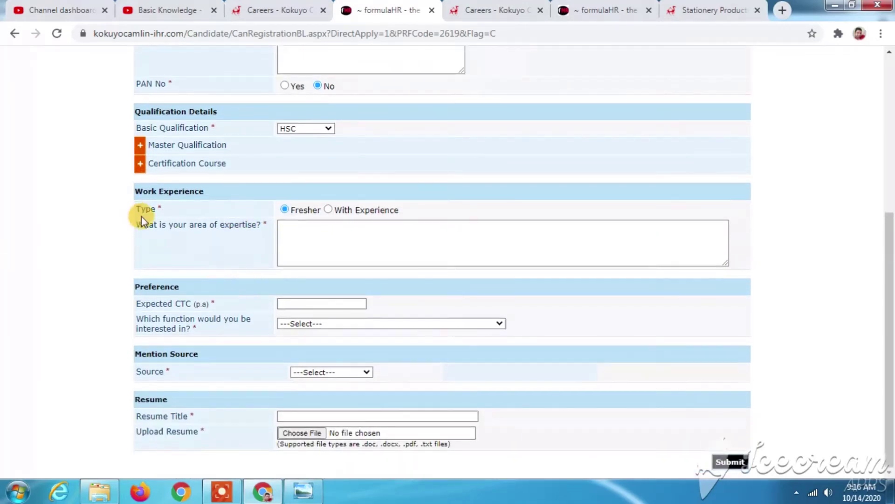
click(328, 209)
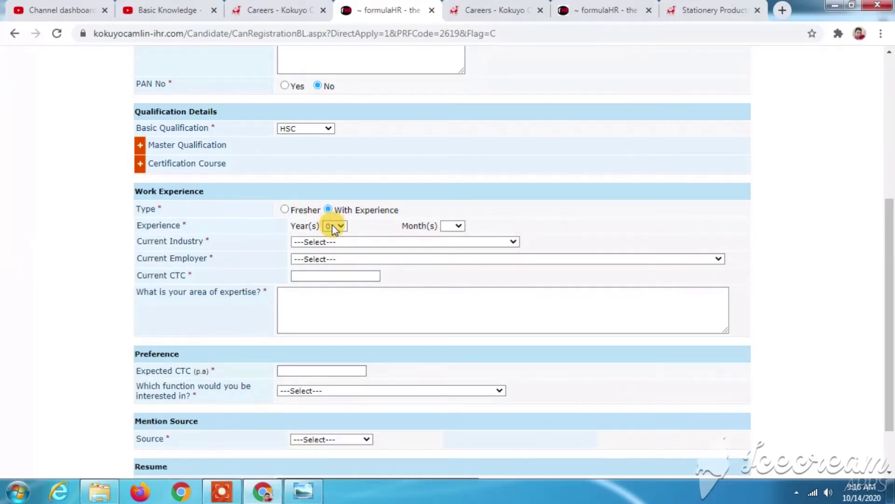
Look over the Current CTC, area of expertise and Expected CTC fields, leaving them blank.
scroll(322, 229, up, 2)
click(369, 343)
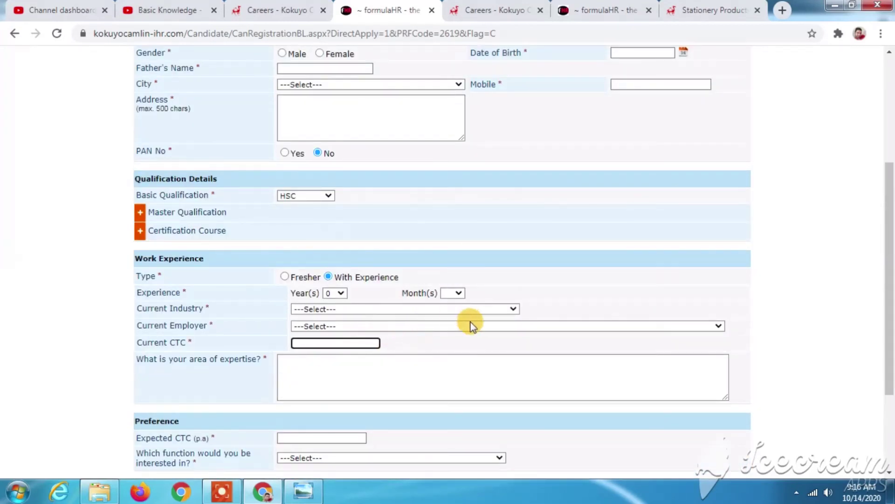
scroll(471, 325, down, 4)
click(343, 261)
click(296, 304)
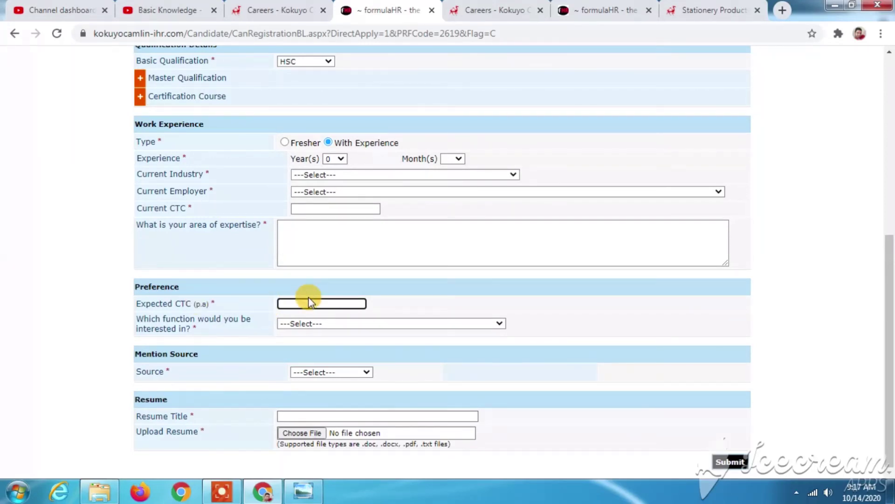
Browse the list of functions of interest under Preference and close it without choosing one.
click(330, 326)
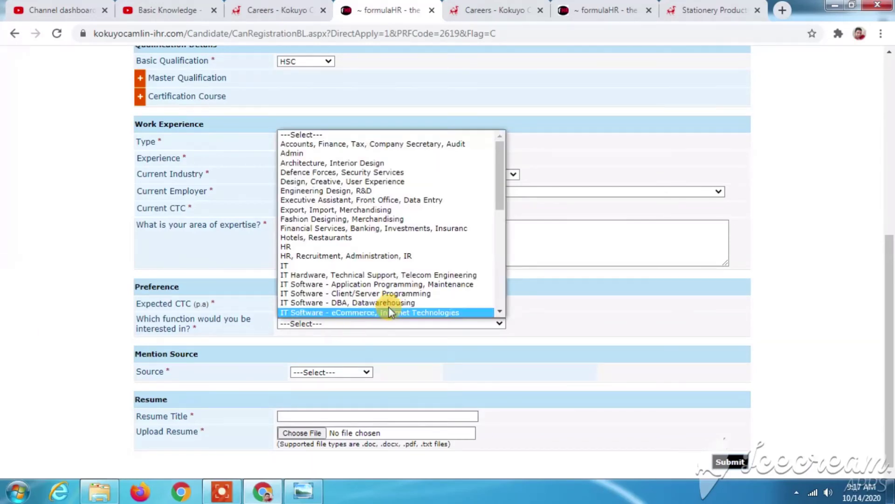
scroll(427, 280, down, 10)
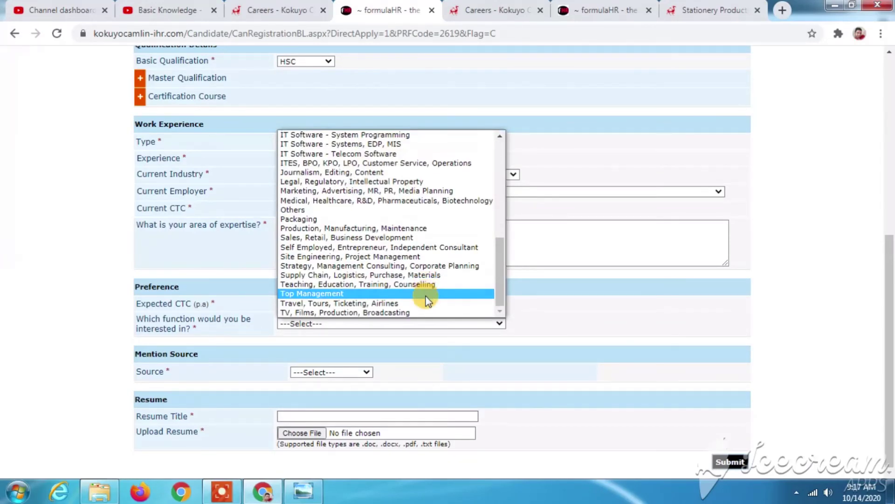
click(7, 352)
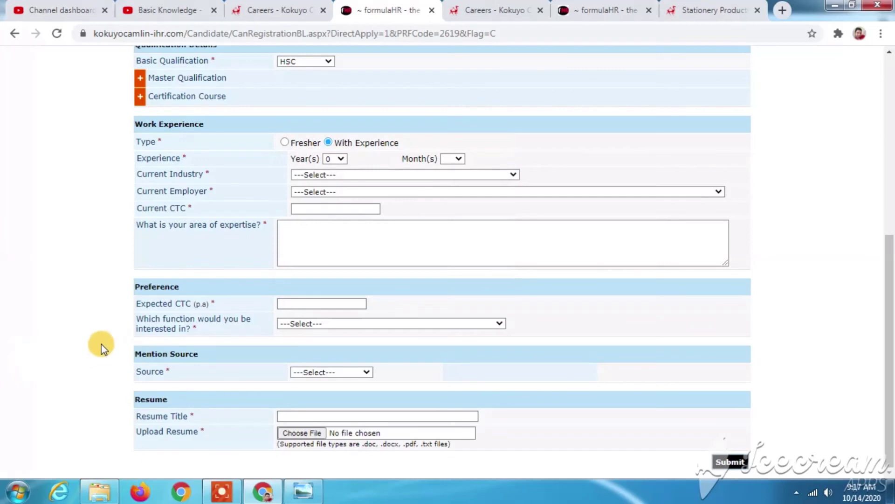
Look over the Resume title and upload fields and the rest of the registration form, leaving the resume fields blank.
click(299, 417)
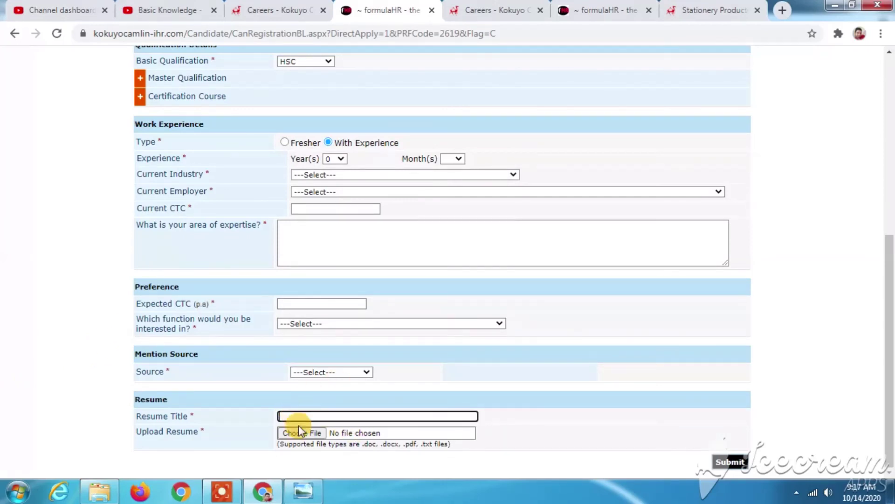
click(731, 463)
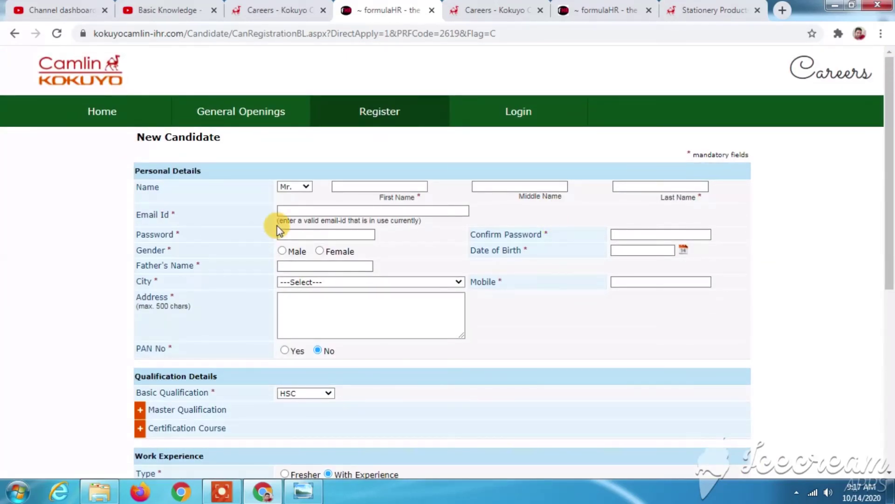
scroll(430, 270, down, 7)
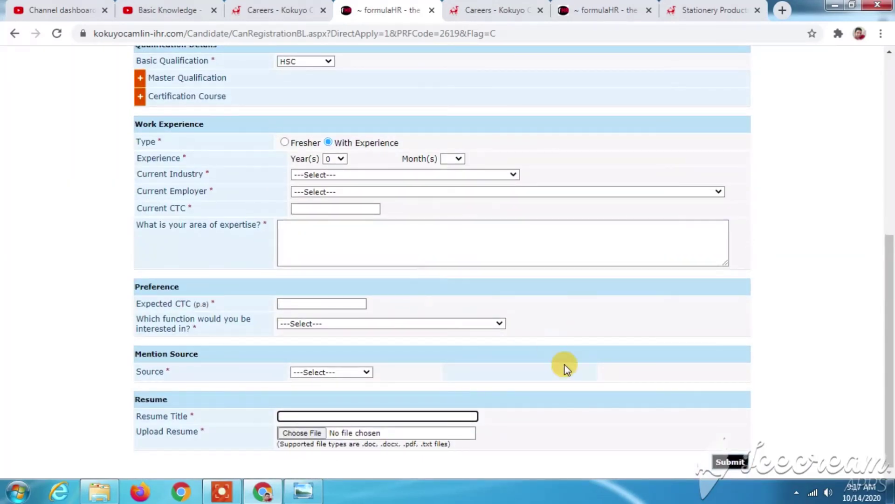
scroll(549, 371, up, 7)
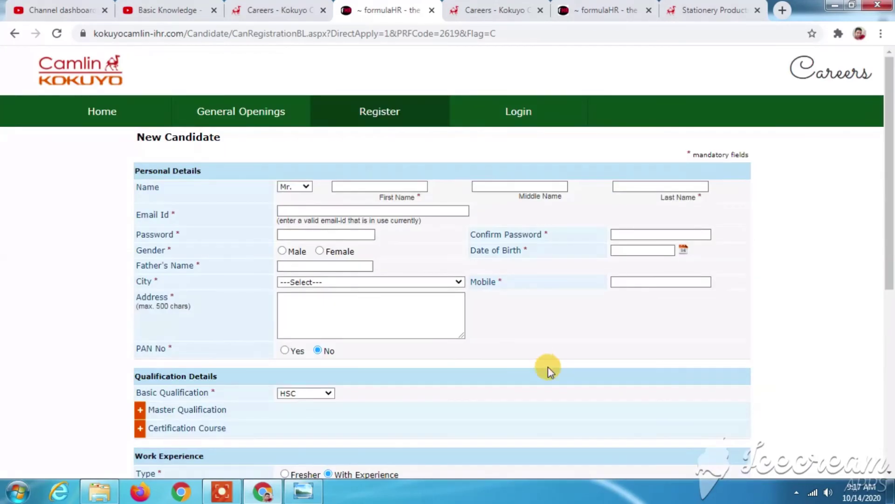
Switch to the Kokuyo Camlin Careers page and review both job vacancies and the application details beneath them.
click(277, 9)
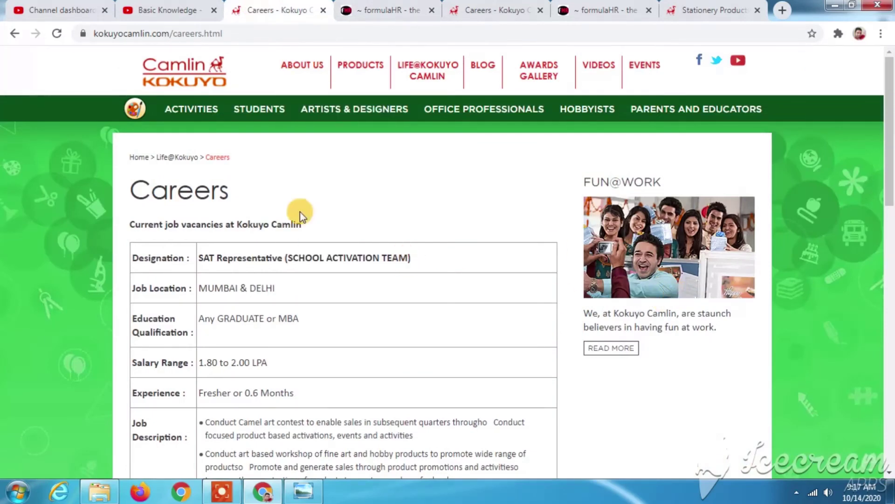
scroll(304, 220, down, 4)
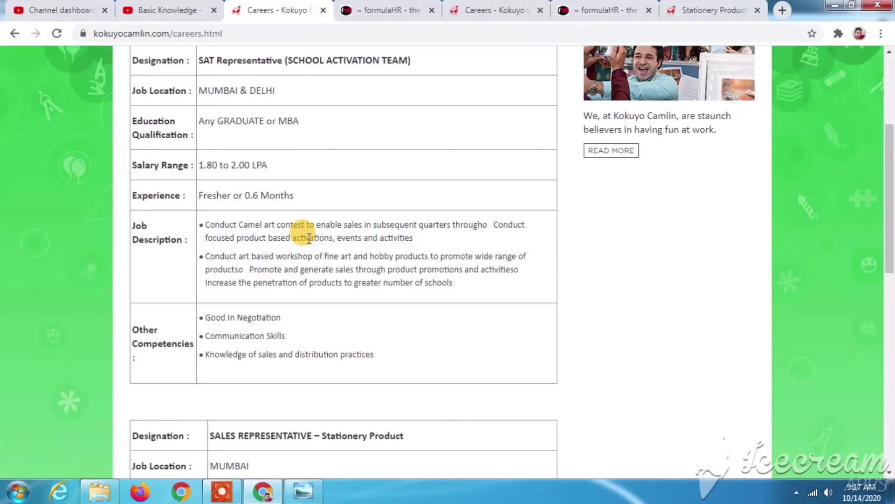
scroll(308, 239, down, 12)
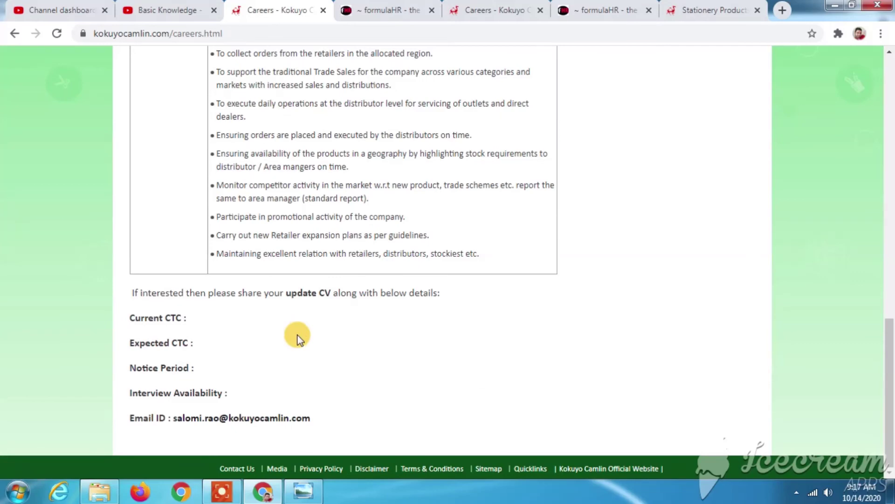
scroll(298, 336, up, 6)
scroll(299, 336, down, 6)
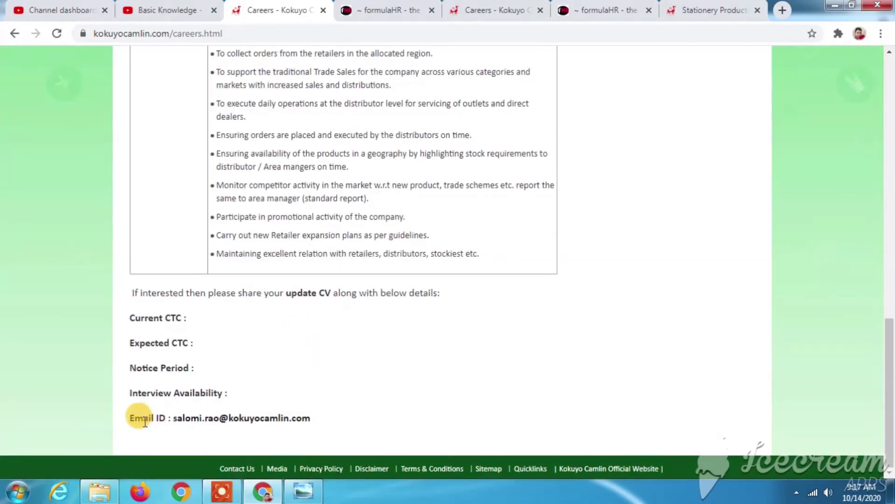
scroll(267, 419, up, 3)
scroll(267, 416, up, 3)
scroll(267, 417, down, 4)
scroll(294, 412, up, 1)
scroll(294, 410, up, 12)
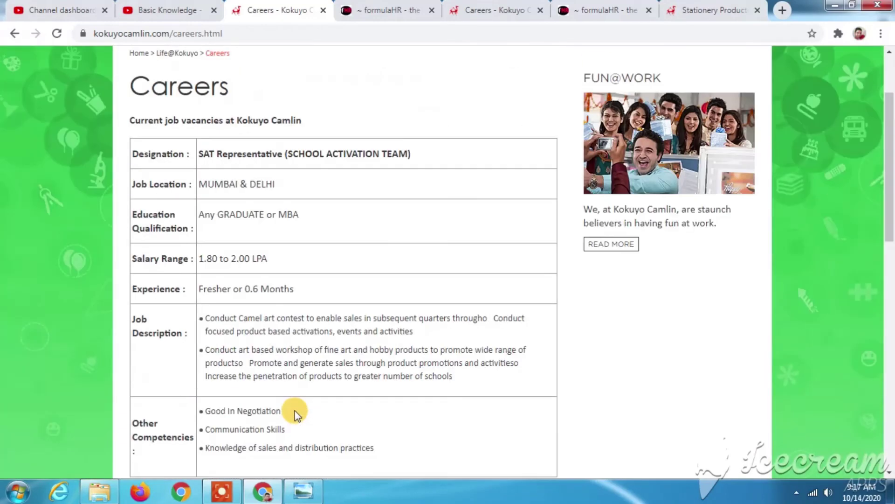
scroll(295, 411, up, 2)
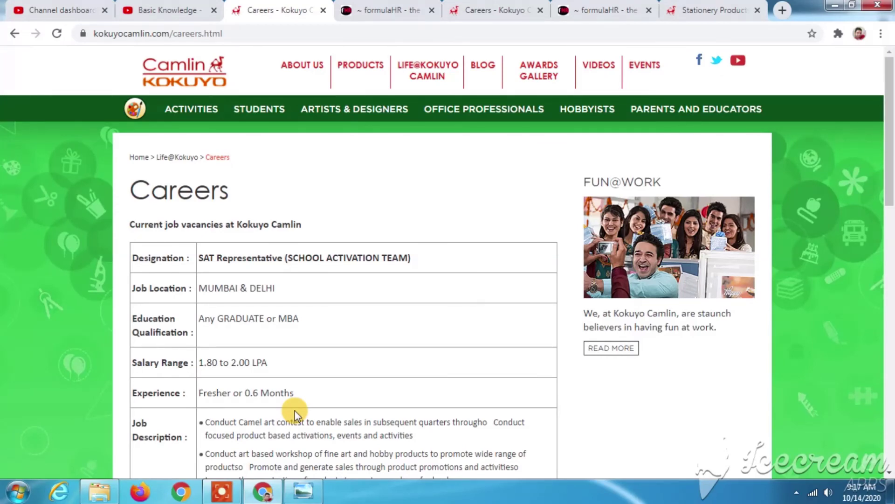
Examine the Sales Representative – Stationery Product vacancy and the details required along with the updated CV.
scroll(463, 343, down, 13)
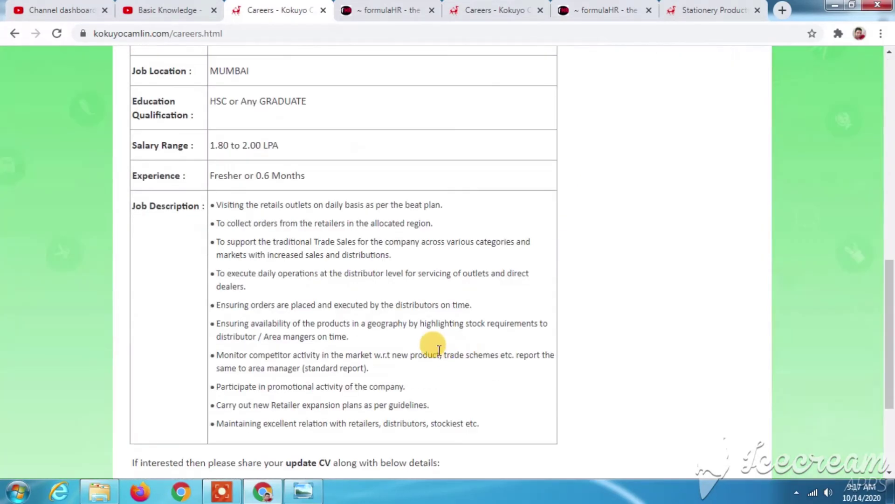
scroll(442, 354, down, 4)
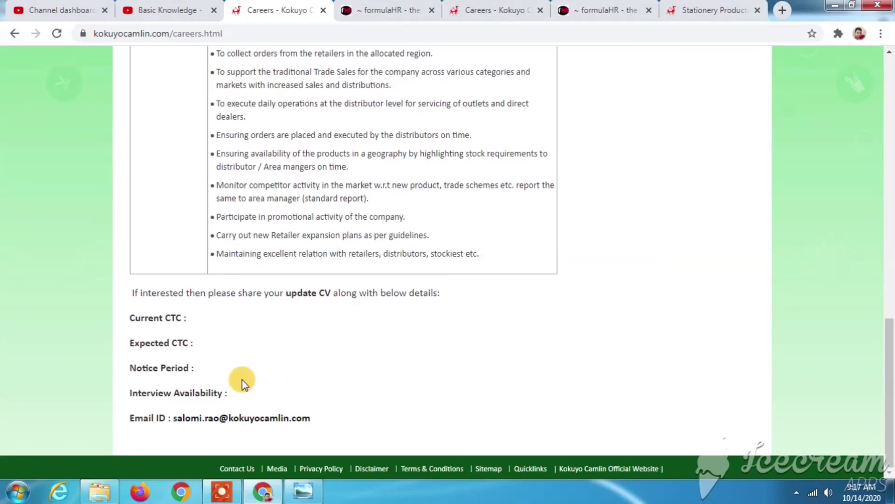
scroll(243, 380, up, 7)
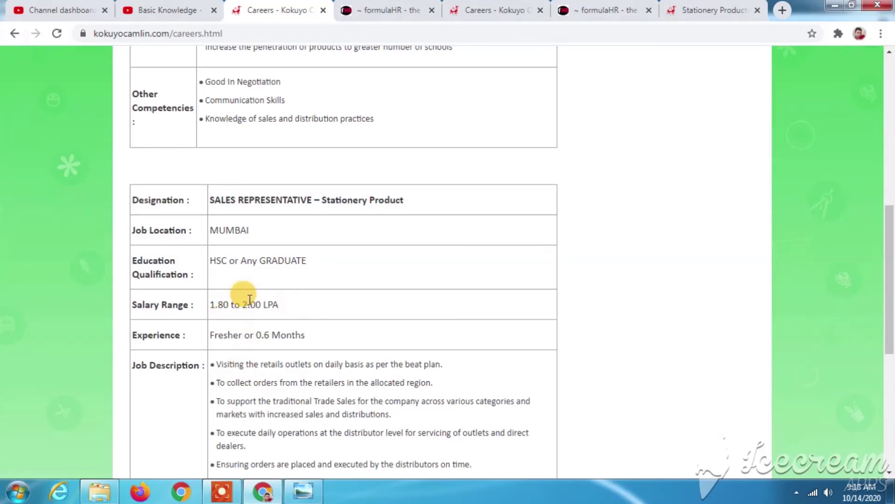
scroll(297, 313, down, 7)
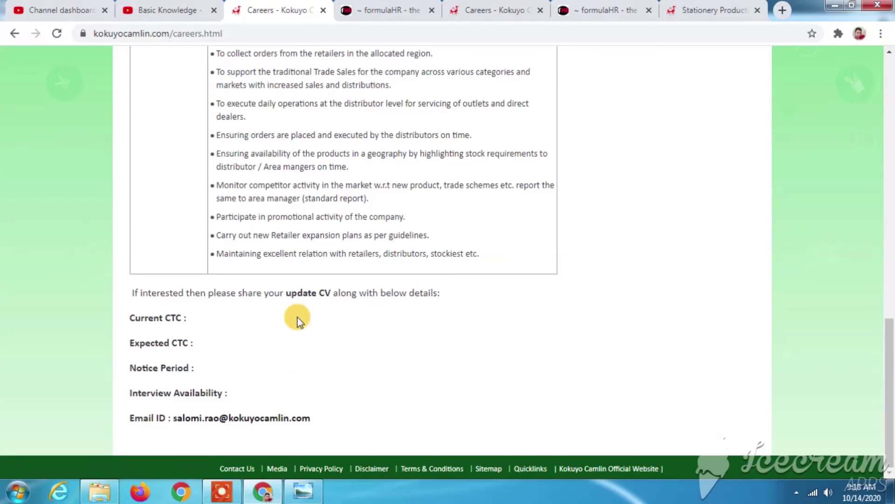
scroll(298, 319, up, 15)
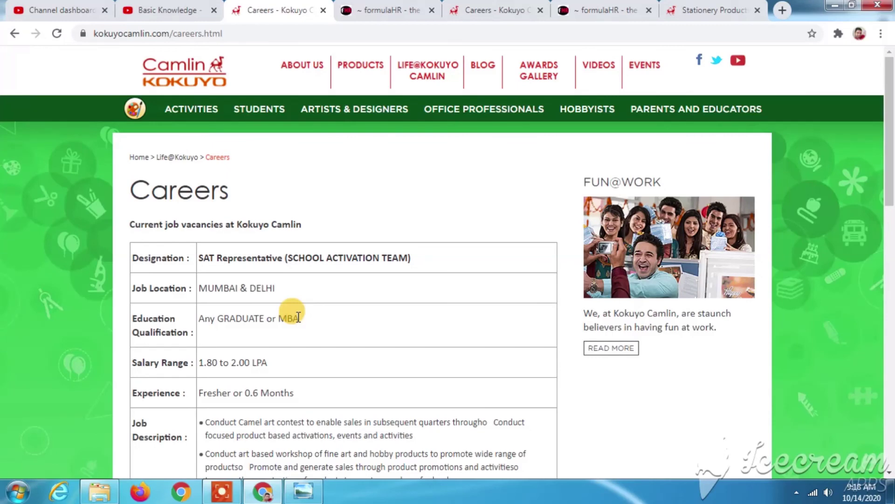
Reread the vacancies down to the details required with the CV, briefly highlighting the Notice Period line.
scroll(298, 318, down, 1)
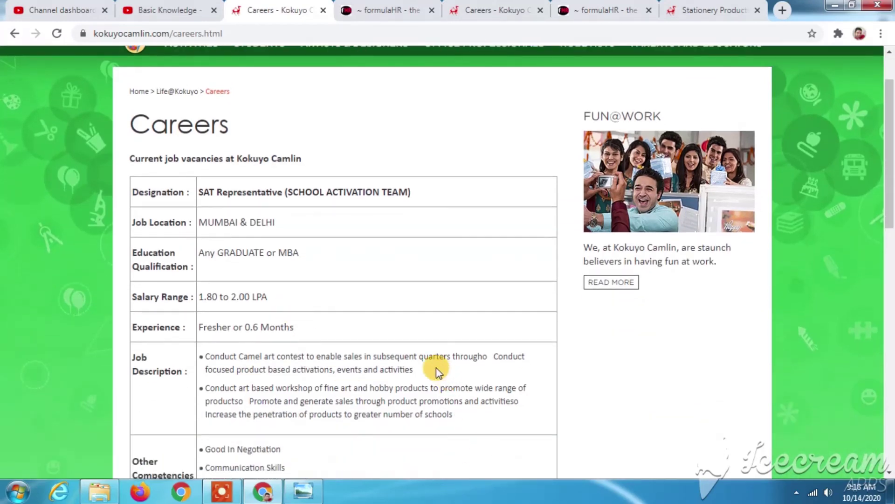
scroll(435, 368, down, 7)
scroll(435, 367, down, 3)
scroll(433, 368, down, 1)
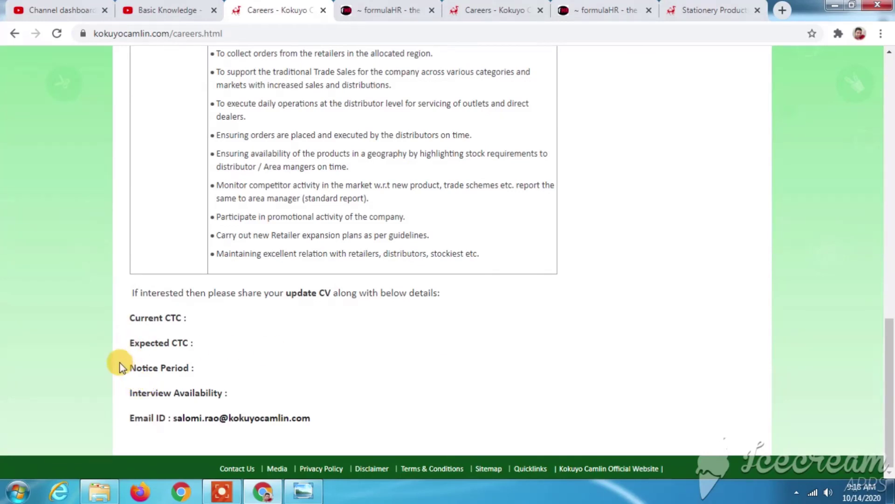
drag(123, 367, 202, 374)
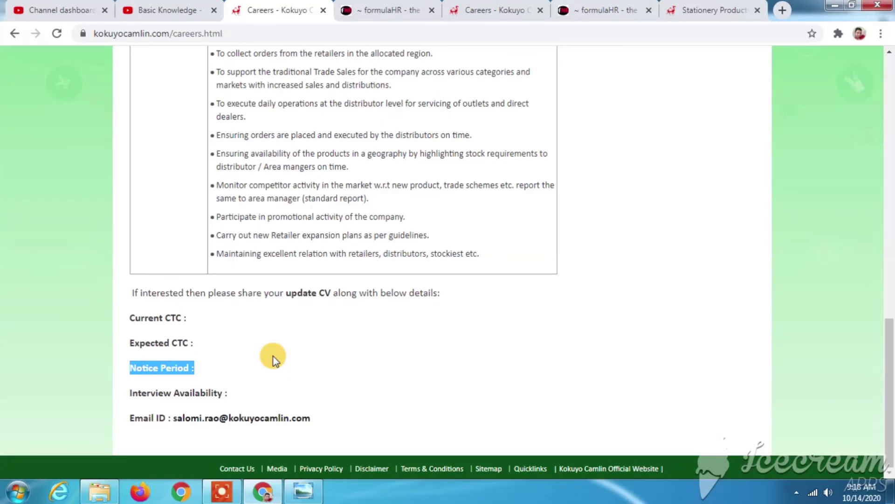
click(351, 369)
Switch to the Basic Knowledge YouTube channel's videos page.
scroll(326, 356, up, 7)
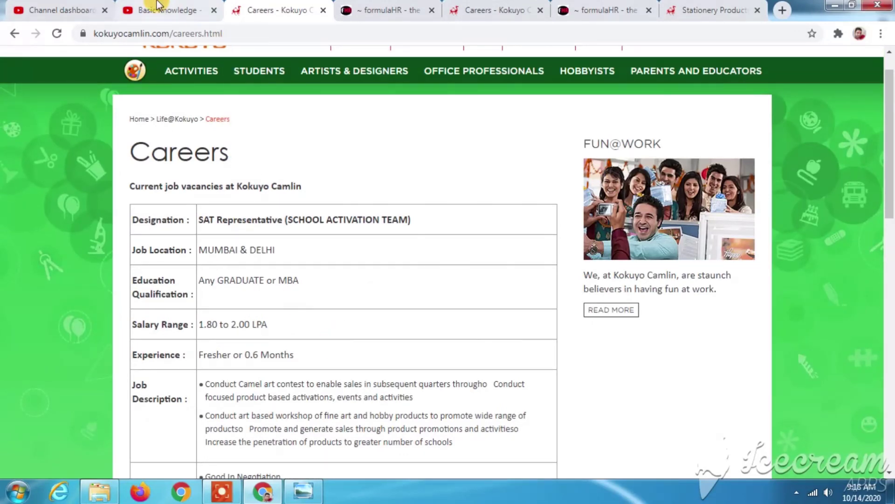
click(167, 10)
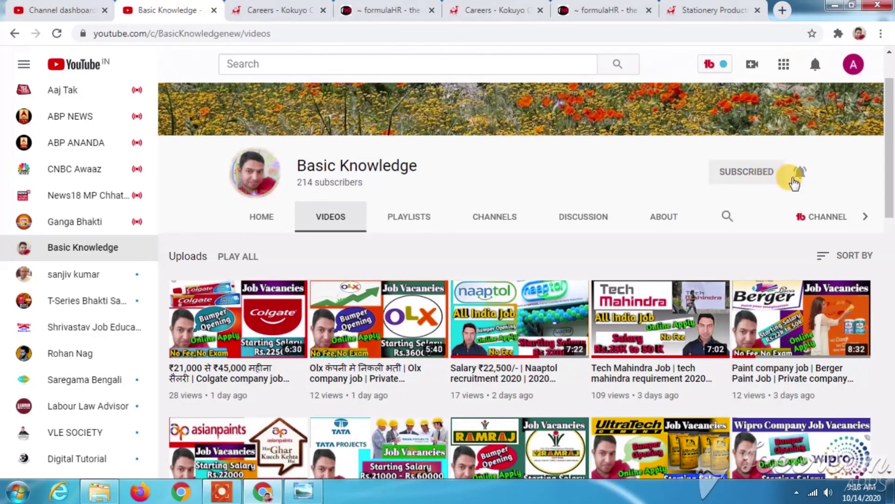